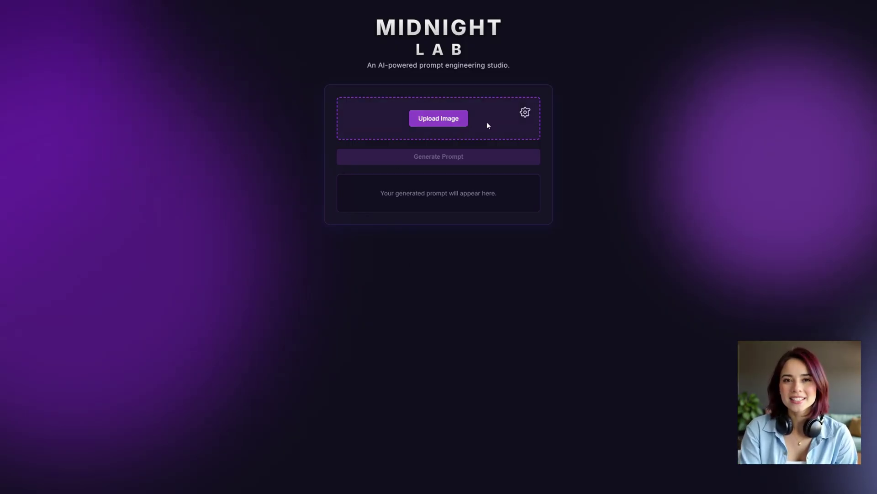
- Enter the Google Gemini API key in the settings and save it
{"action": "left_click", "coordinate": [526, 116]}
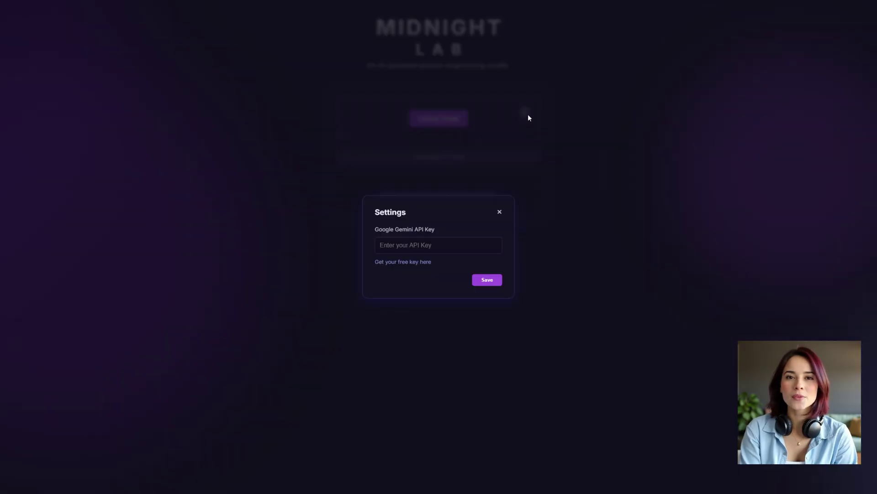
{"action": "left_click", "coordinate": [420, 247]}
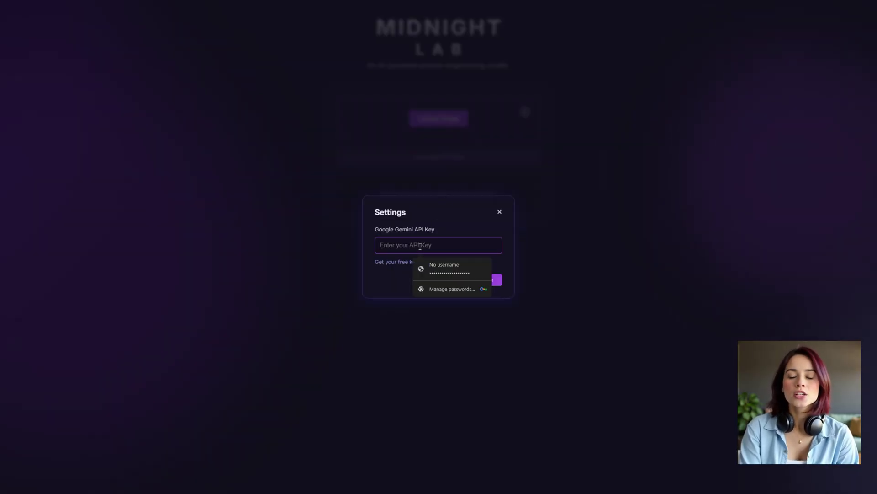
{"action": "key", "text": "ctrl+v"}
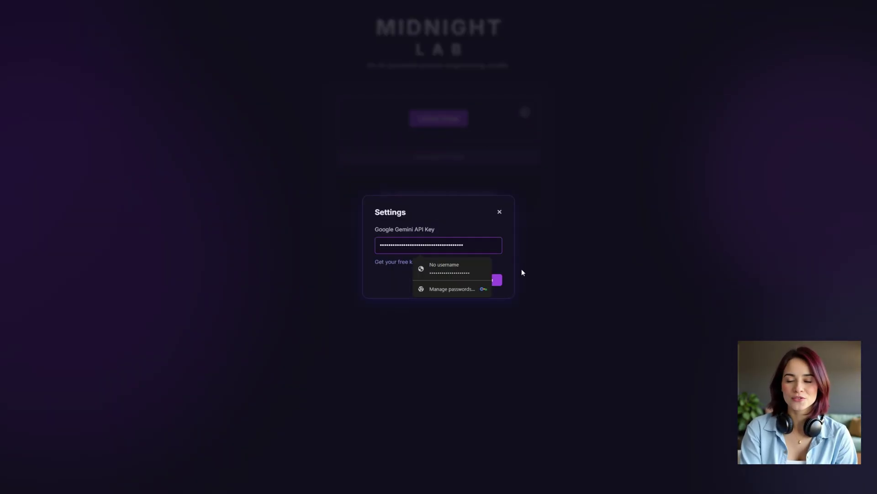
{"action": "left_click", "coordinate": [502, 270]}
{"action": "left_click", "coordinate": [488, 282]}
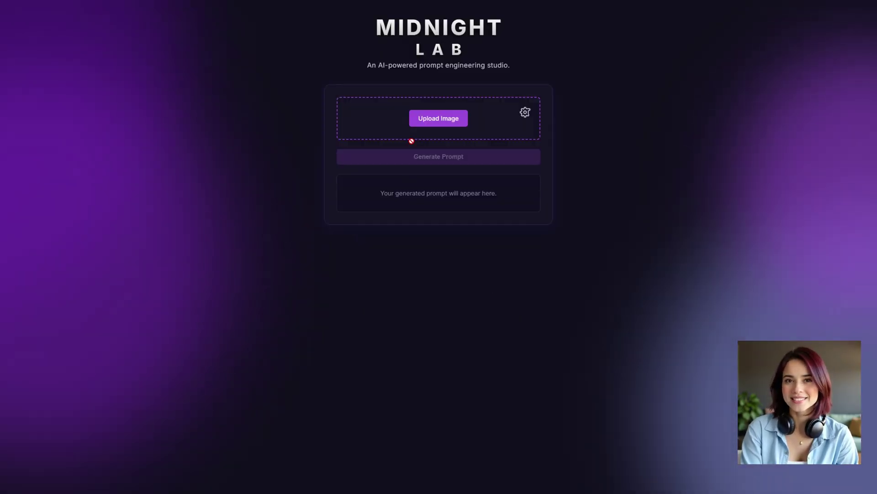
- Upload the portrait of the woman with the dark bob and black high-neck top, generate its prompt and read it
{"action": "left_click", "coordinate": [426, 120]}
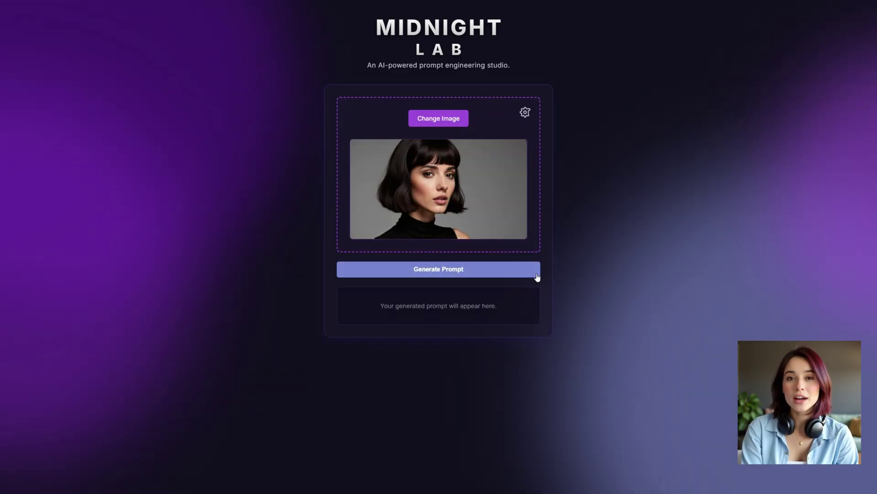
{"action": "left_click", "coordinate": [456, 270]}
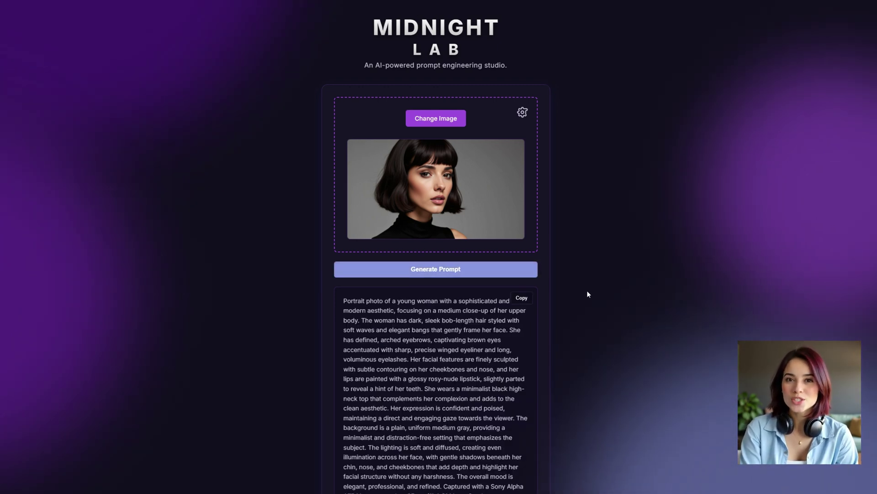
{"action": "scroll", "coordinate": [589, 294], "scroll_direction": "down", "scroll_amount": 2}
{"action": "scroll", "coordinate": [589, 294], "scroll_direction": "down", "scroll_amount": 1}
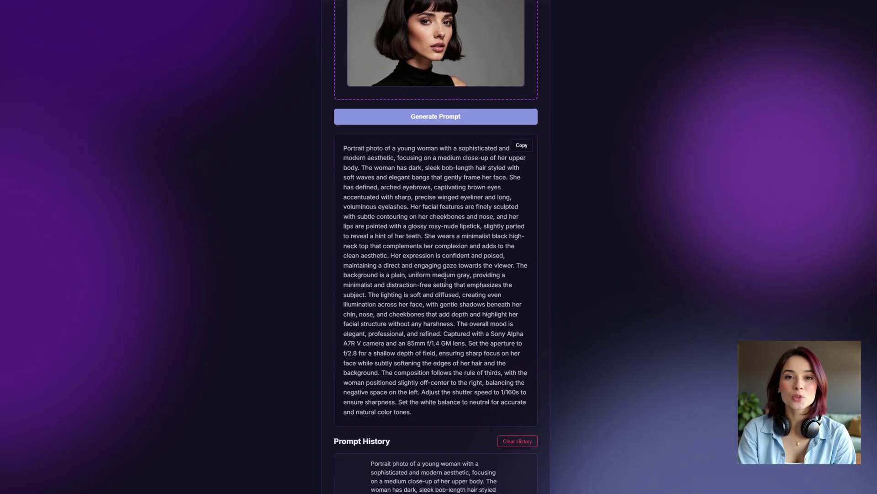
- Replace the image with the portrait wrapped in white satin fabric, generate its prompt and check the prompt history
{"action": "scroll", "coordinate": [445, 281], "scroll_direction": "up", "scroll_amount": 3}
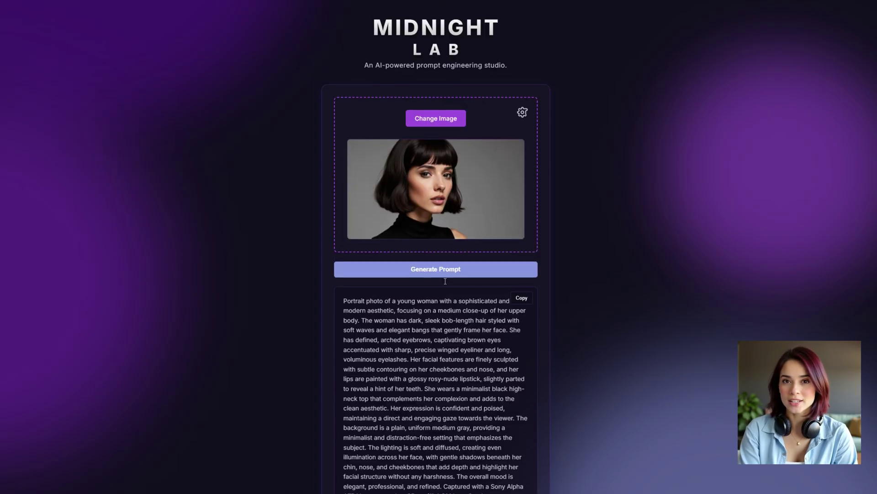
{"action": "left_click", "coordinate": [436, 119]}
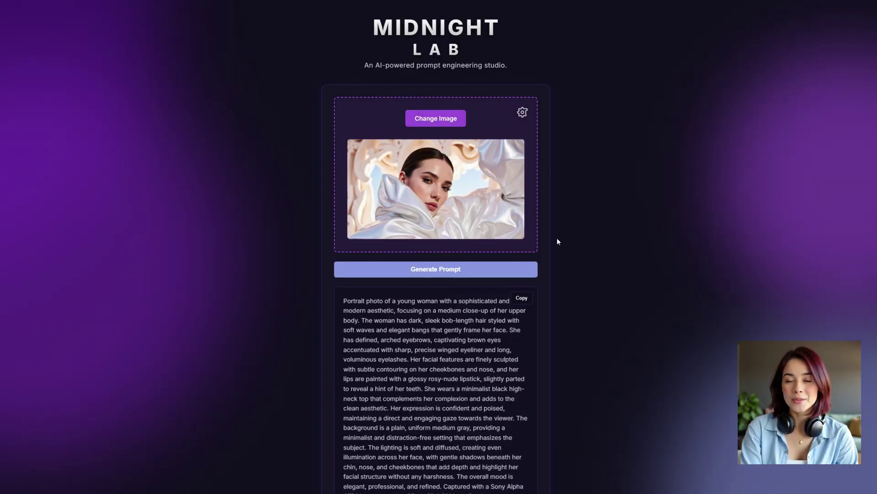
{"action": "left_click", "coordinate": [435, 269]}
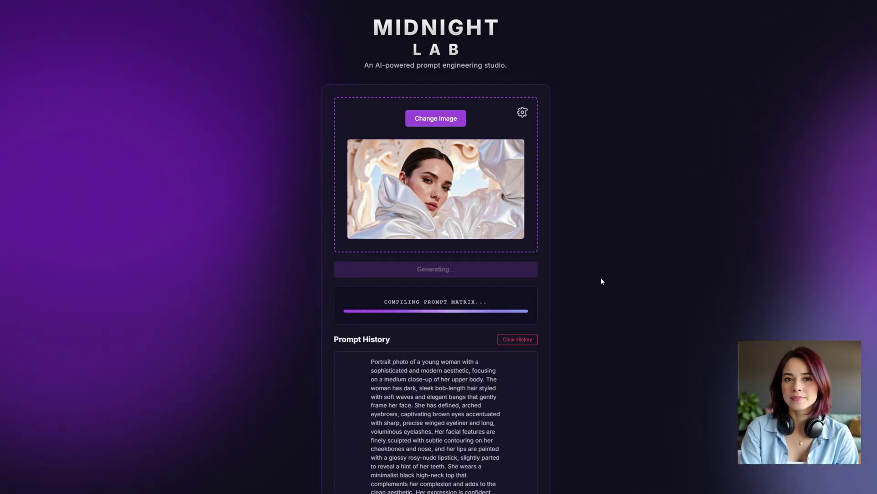
{"action": "scroll", "coordinate": [601, 281], "scroll_direction": "down", "scroll_amount": 10}
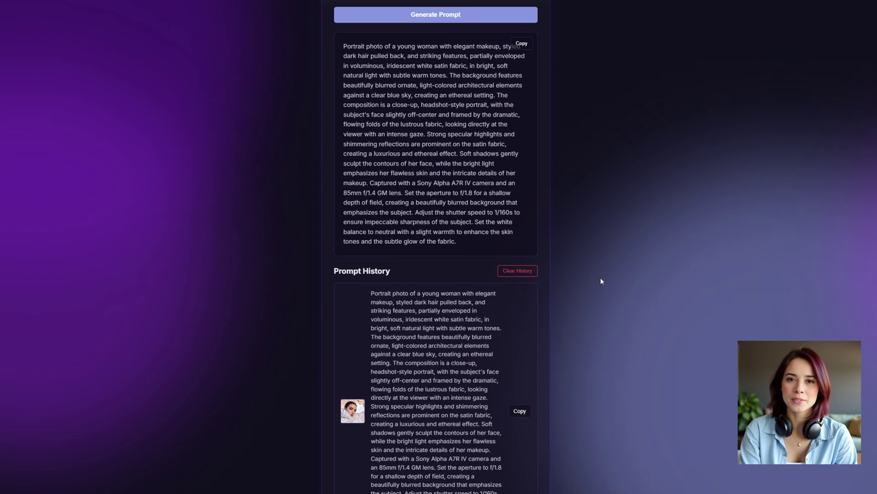
{"action": "scroll", "coordinate": [601, 281], "scroll_direction": "down", "scroll_amount": 5}
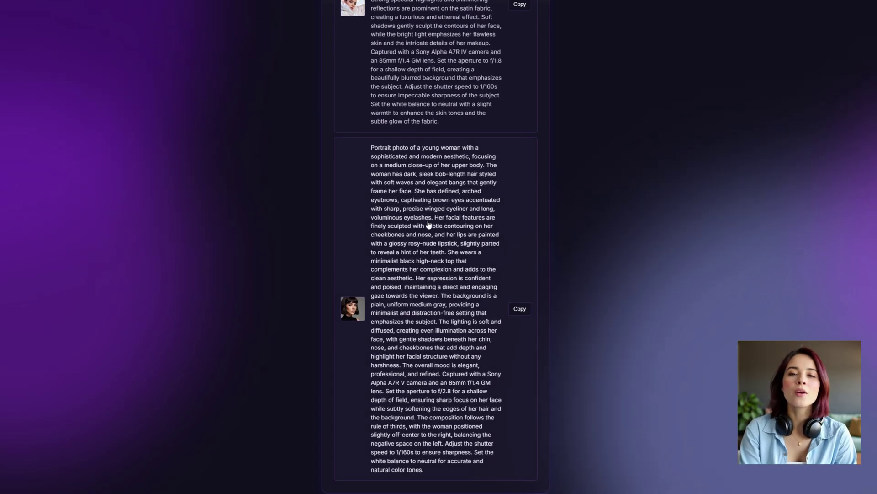
{"action": "scroll", "coordinate": [505, 266], "scroll_direction": "up", "scroll_amount": 5}
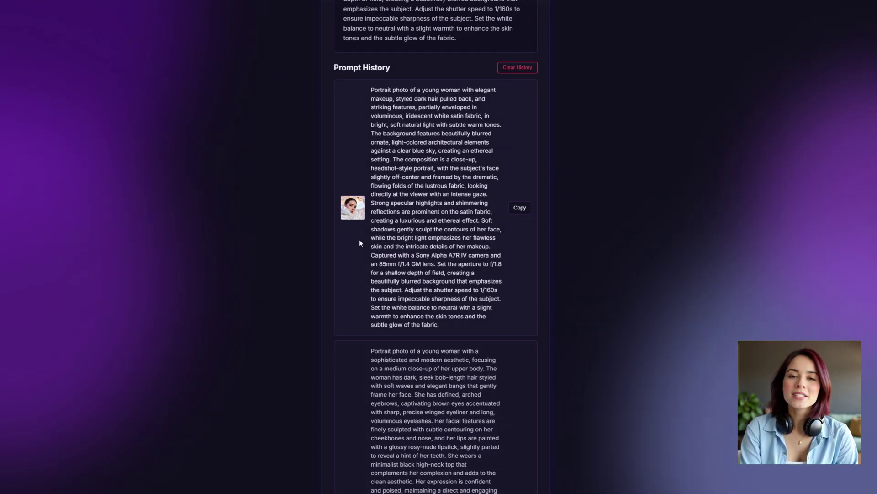
- Replace the image with the pink-background portrait with white flowers and generate its prompt
{"action": "scroll", "coordinate": [484, 259], "scroll_direction": "up", "scroll_amount": 9}
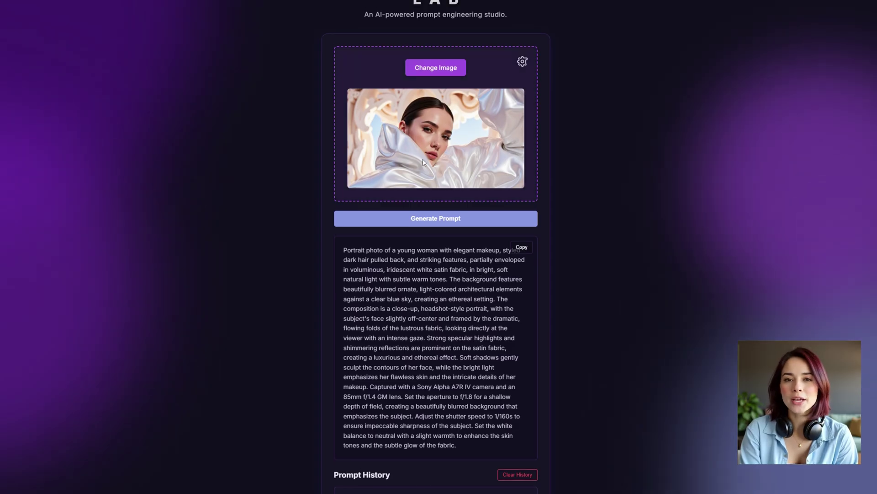
{"action": "scroll", "coordinate": [452, 311], "scroll_direction": "up", "scroll_amount": 1}
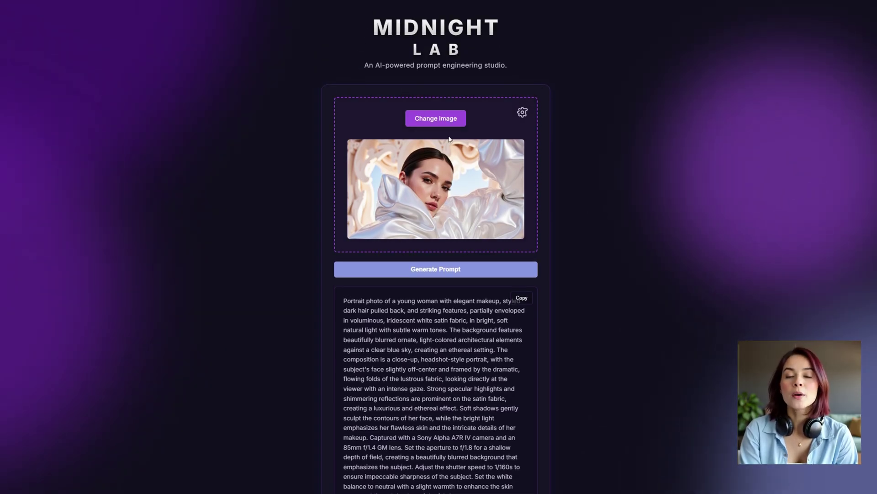
{"action": "left_click", "coordinate": [429, 121]}
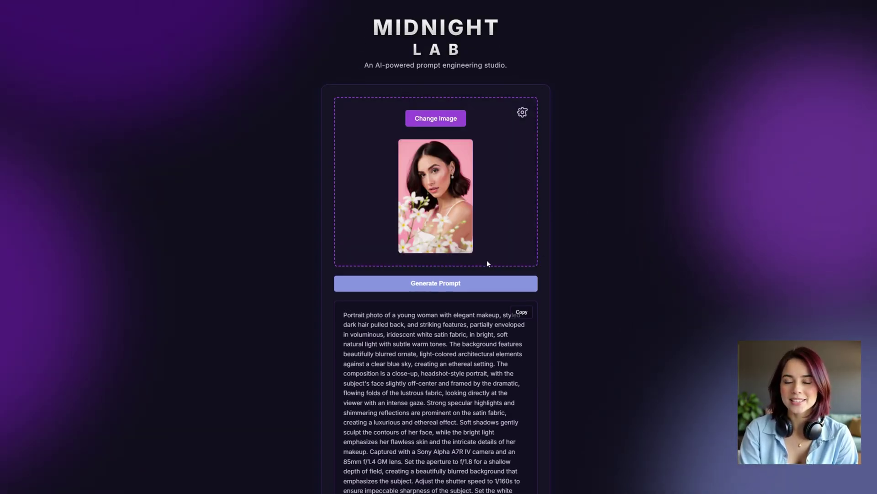
{"action": "left_click", "coordinate": [489, 284]}
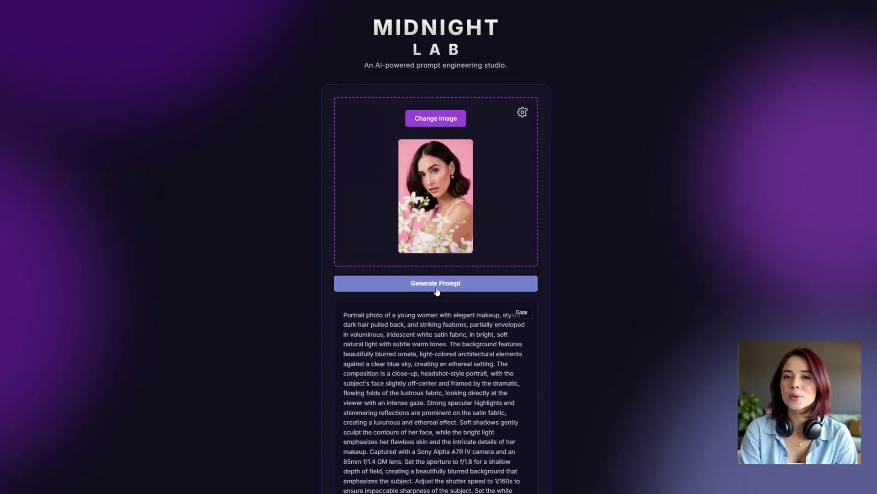
{"action": "scroll", "coordinate": [641, 288], "scroll_direction": "down", "scroll_amount": 10}
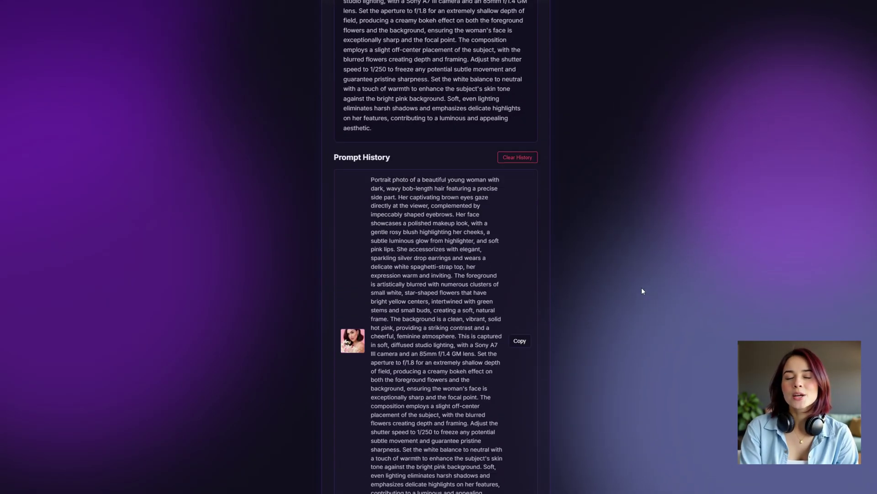
{"action": "scroll", "coordinate": [642, 292], "scroll_direction": "up", "scroll_amount": 6}
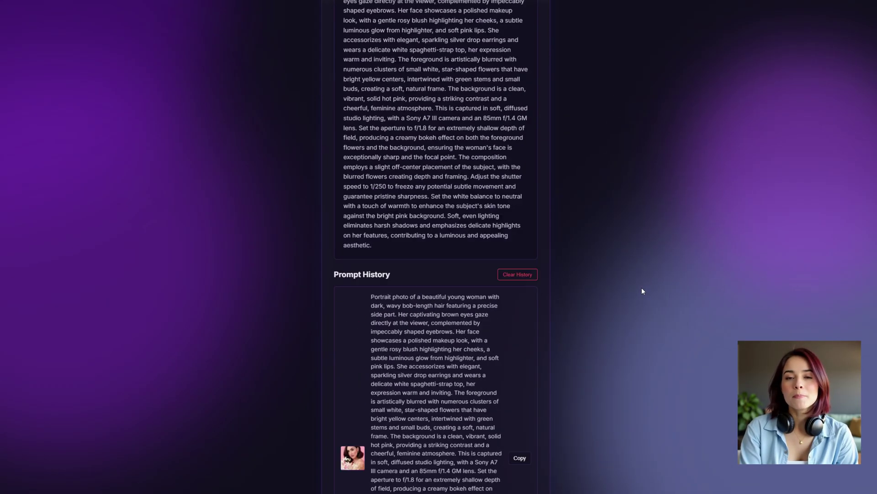
- Copy the generated prompt for the pink-background portrait to the clipboard
{"action": "left_click_drag", "start_coordinate": [347, 160], "coordinate": [504, 201]}
{"action": "left_click", "coordinate": [536, 218]}
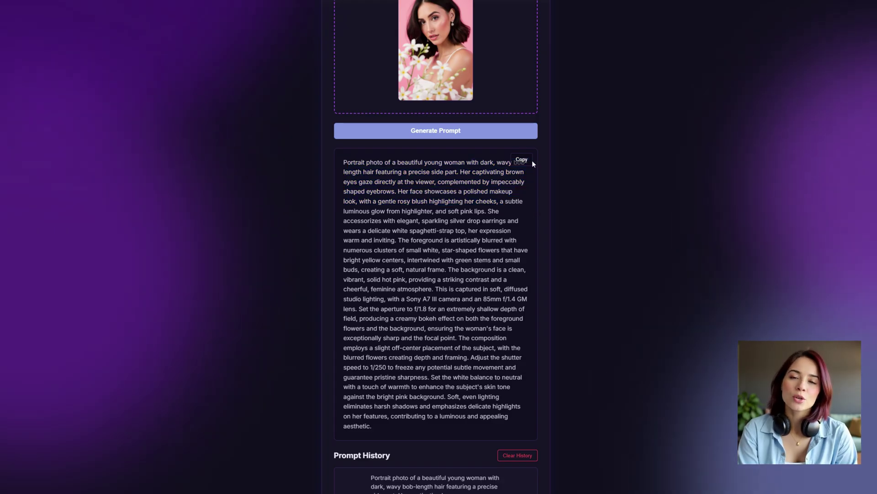
{"action": "left_click", "coordinate": [521, 160]}
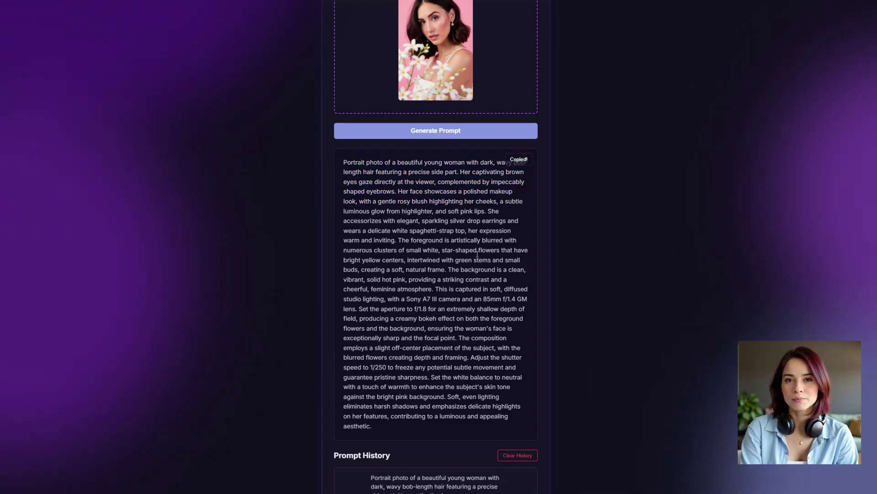
- Review the saved prompts of all uploaded portraits in the prompt history
{"action": "scroll", "coordinate": [479, 251], "scroll_direction": "down", "scroll_amount": 8}
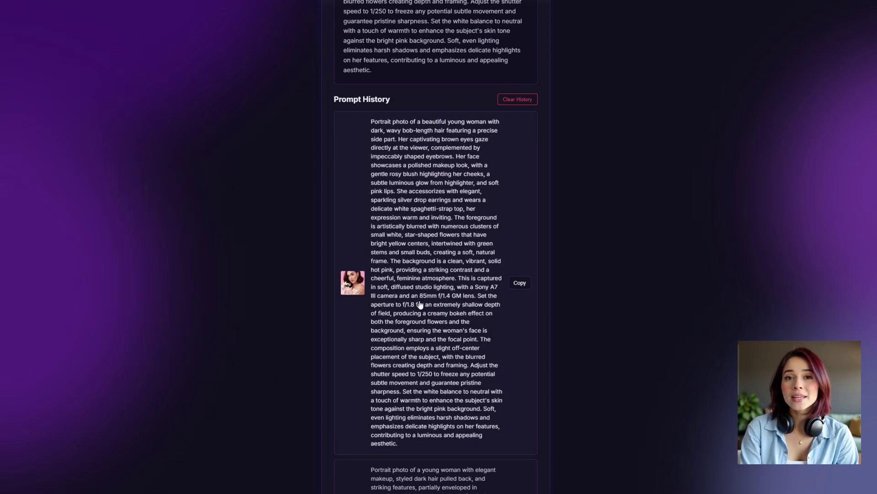
{"action": "scroll", "coordinate": [474, 284], "scroll_direction": "down", "scroll_amount": 1}
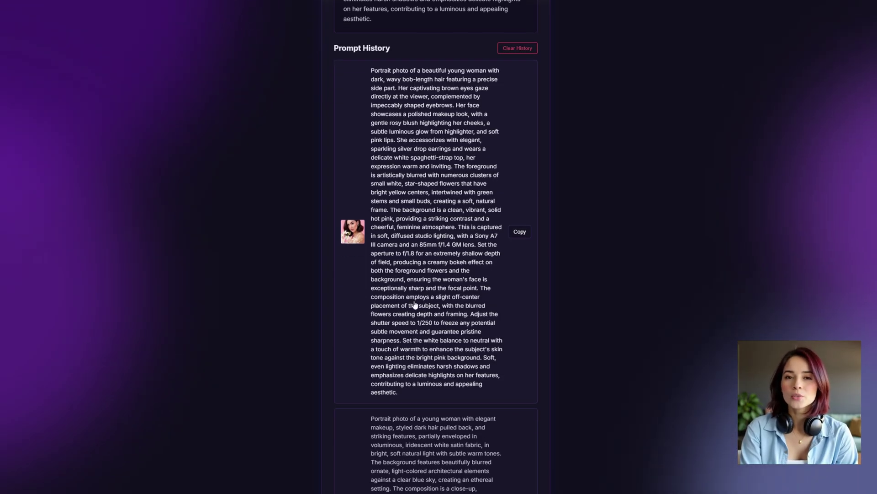
{"action": "scroll", "coordinate": [421, 273], "scroll_direction": "down", "scroll_amount": 7}
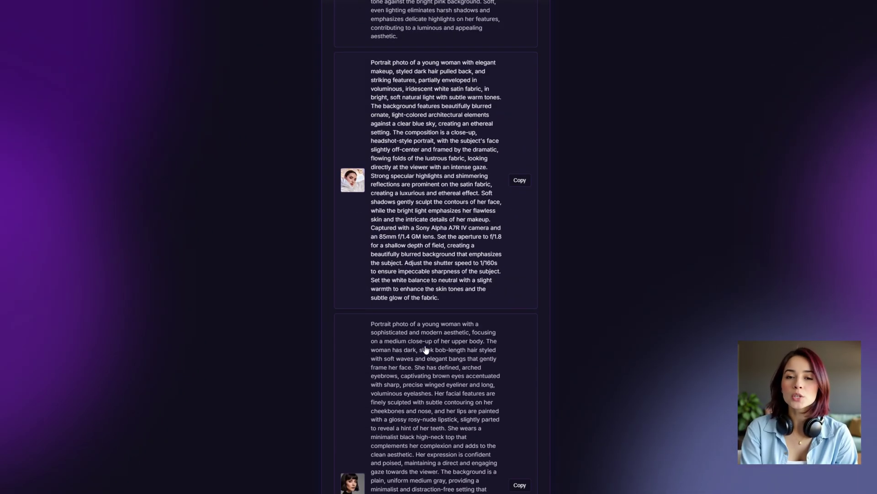
{"action": "scroll", "coordinate": [420, 219], "scroll_direction": "down", "scroll_amount": 3}
{"action": "scroll", "coordinate": [435, 237], "scroll_direction": "up", "scroll_amount": 10}
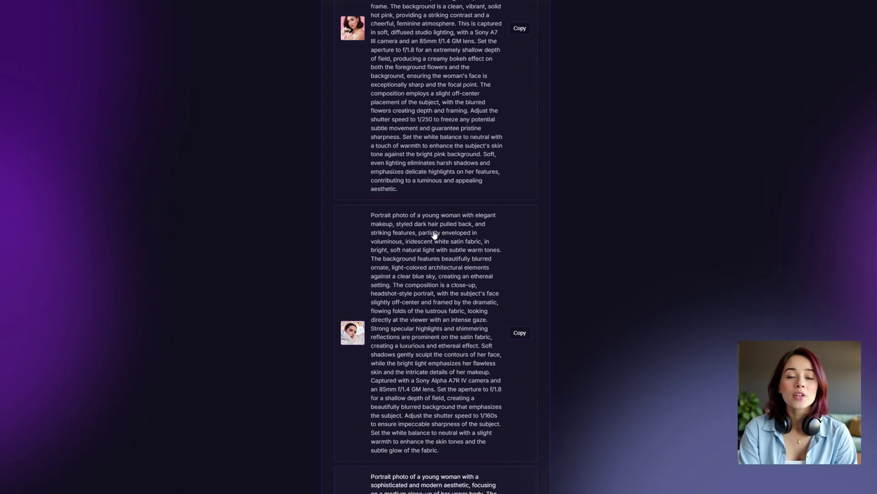
{"action": "scroll", "coordinate": [436, 238], "scroll_direction": "up", "scroll_amount": 14}
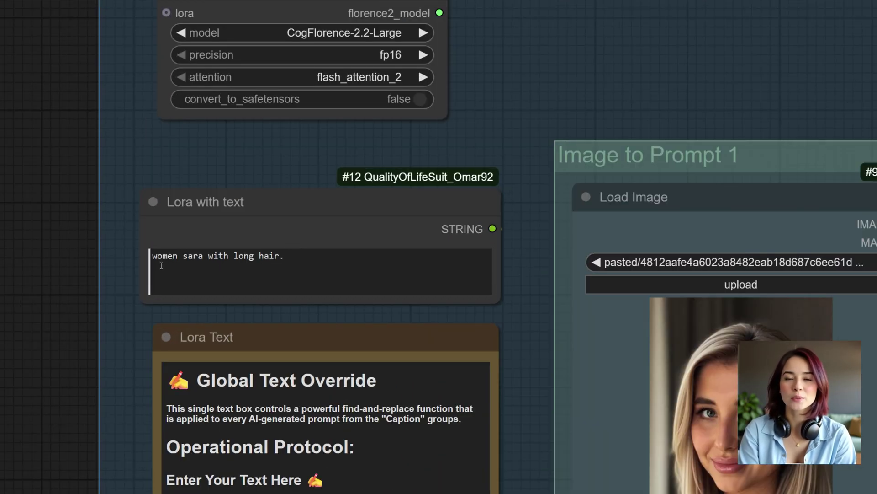
- In the ComfyUI workflow, inspect the replacement text in the Lora with text node of the Florence2 group
{"action": "left_click_drag", "start_coordinate": [291, 261], "coordinate": [151, 259]}
{"action": "left_click", "coordinate": [281, 273]}
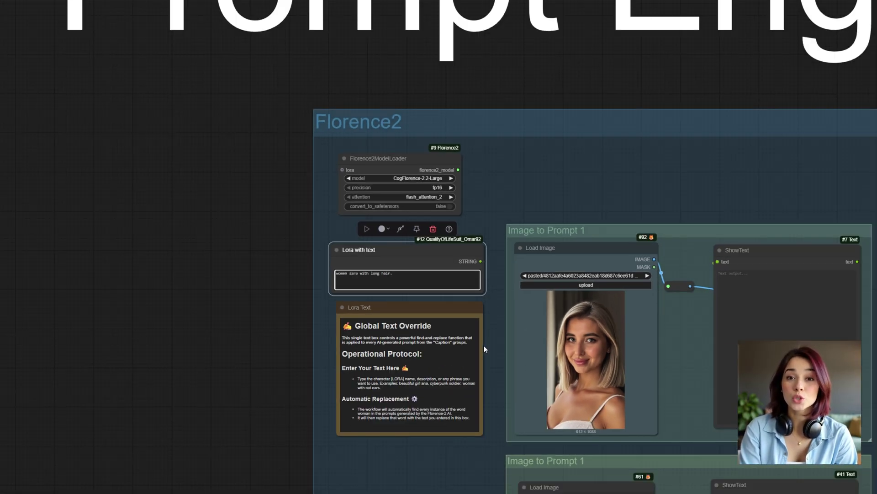
- Examine the Joy Caption group, including its model loader, Lora Name node and Detailed image to Prompt groups
{"action": "scroll", "coordinate": [484, 350], "scroll_direction": "down", "scroll_amount": 2}
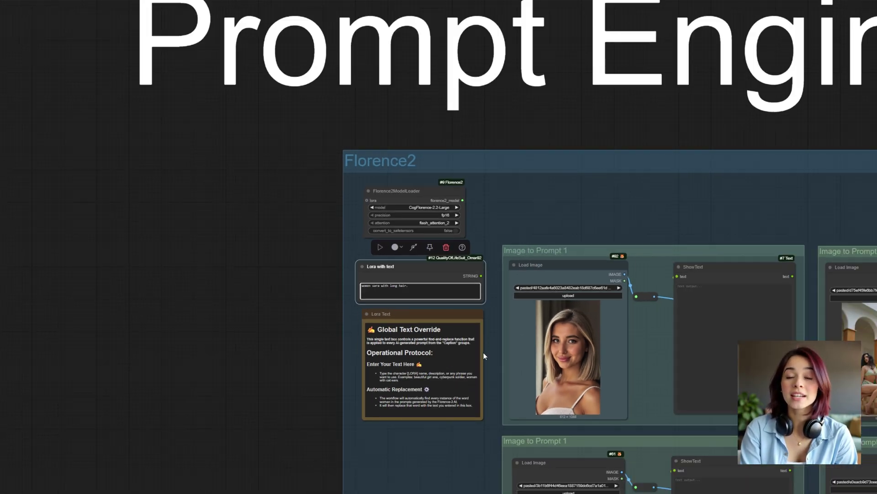
{"action": "left_click_drag", "start_coordinate": [484, 353], "coordinate": [341, 313]}
{"action": "scroll", "coordinate": [465, 191], "scroll_direction": "down", "scroll_amount": 5}
{"action": "left_click_drag", "start_coordinate": [512, 310], "coordinate": [424, 85]}
{"action": "left_click_drag", "start_coordinate": [438, 241], "coordinate": [447, 68]}
{"action": "scroll", "coordinate": [401, 219], "scroll_direction": "up", "scroll_amount": 11}
{"action": "left_click_drag", "start_coordinate": [314, 200], "coordinate": [485, 207]}
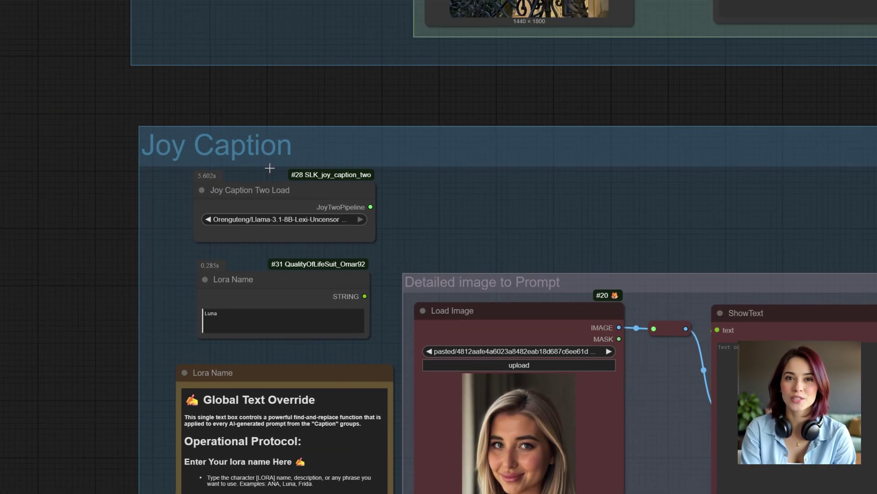
{"action": "scroll", "coordinate": [186, 137], "scroll_direction": "up", "scroll_amount": 2}
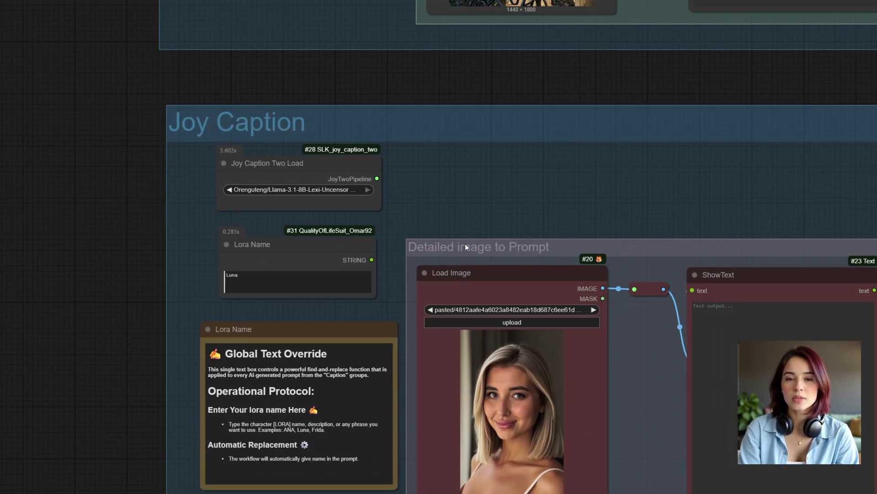
{"action": "scroll", "coordinate": [585, 239], "scroll_direction": "down", "scroll_amount": 5}
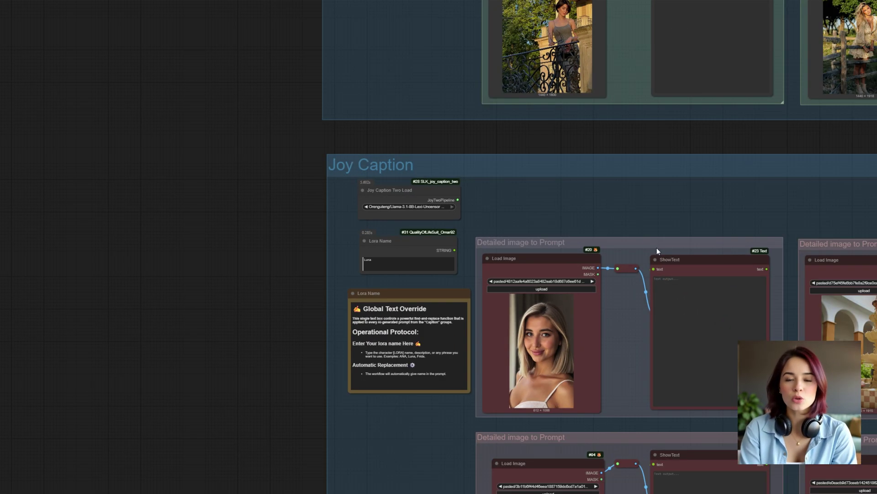
{"action": "left_click_drag", "start_coordinate": [657, 247], "coordinate": [311, 144]}
{"action": "scroll", "coordinate": [355, 162], "scroll_direction": "down", "scroll_amount": 4}
{"action": "scroll", "coordinate": [399, 219], "scroll_direction": "down", "scroll_amount": 3}
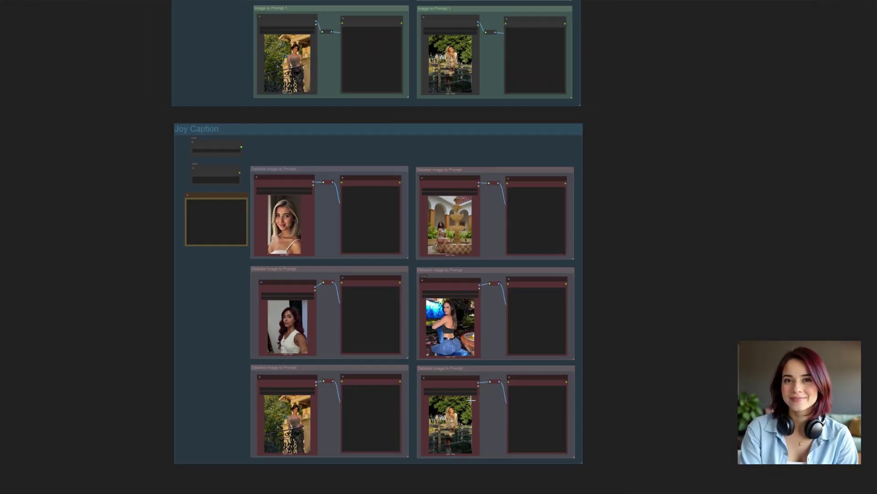
- Inspect the name entered in the Joy Caption group's Lora Name node
{"action": "scroll", "coordinate": [274, 168], "scroll_direction": "up", "scroll_amount": 6}
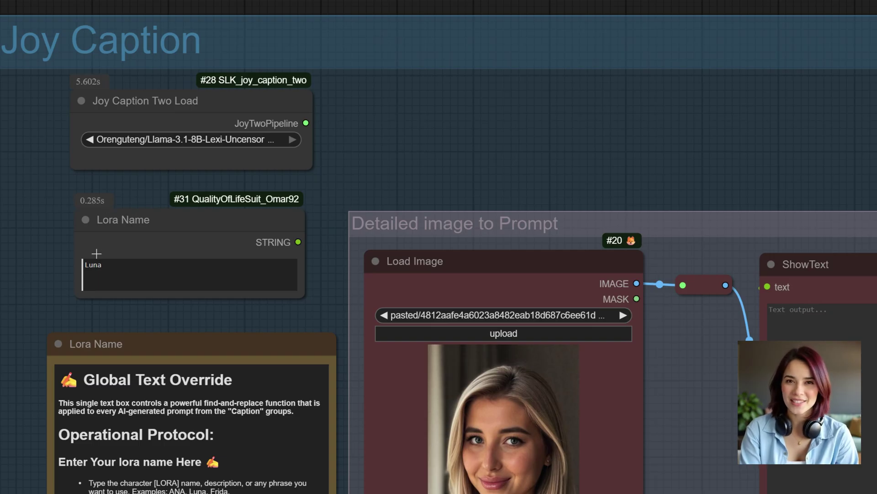
{"action": "left_click", "coordinate": [117, 269]}
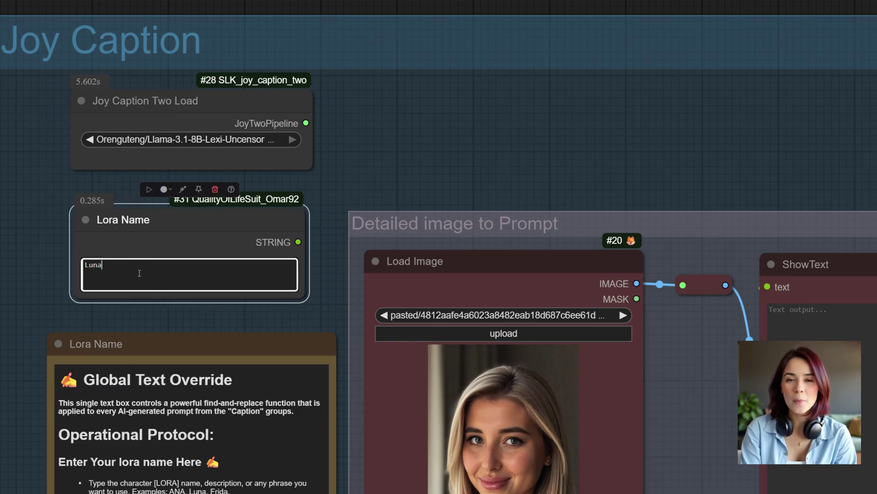
{"action": "left_click", "coordinate": [422, 167]}
{"action": "scroll", "coordinate": [575, 142], "scroll_direction": "down", "scroll_amount": 5}
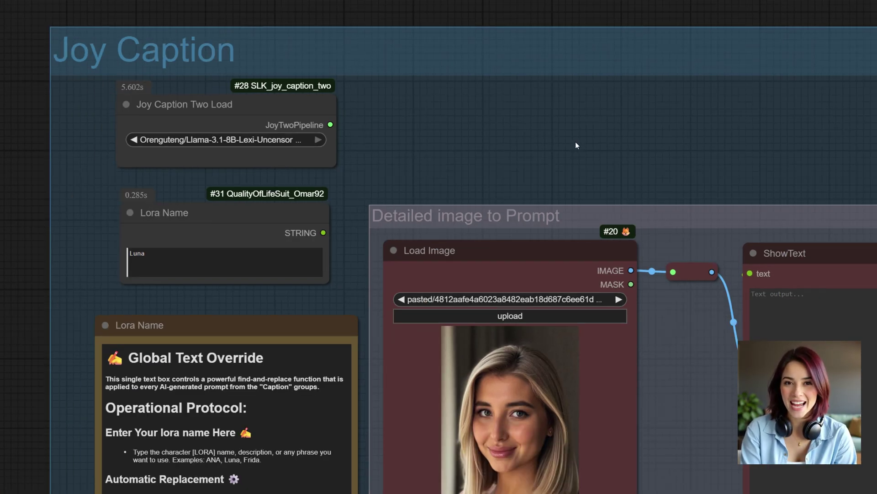
- Look over the lower Image to Prompt groups and the whole Joy Caption section of the workflow
{"action": "scroll", "coordinate": [665, 142], "scroll_direction": "down", "scroll_amount": 3}
{"action": "left_click_drag", "start_coordinate": [675, 164], "coordinate": [402, 303]}
{"action": "scroll", "coordinate": [552, 233], "scroll_direction": "down", "scroll_amount": 2}
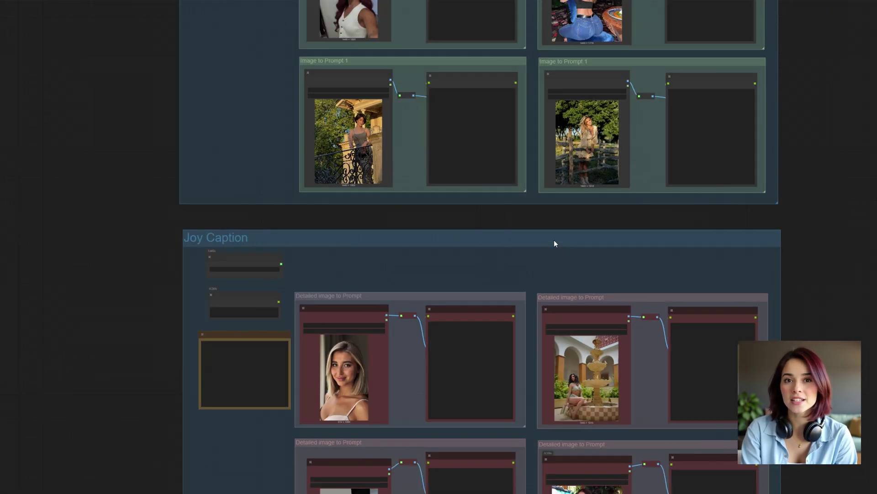
{"action": "left_click_drag", "start_coordinate": [554, 242], "coordinate": [512, 124]}
{"action": "scroll", "coordinate": [509, 147], "scroll_direction": "down", "scroll_amount": 3}
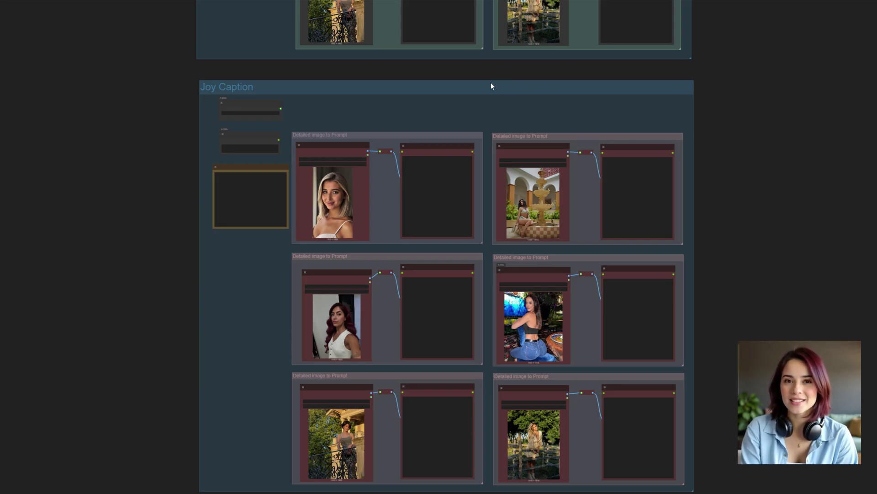
- Read the detailed prompt generated for the blonde portrait in the Joy Caption section
{"action": "left_click_drag", "start_coordinate": [484, 139], "coordinate": [434, 102]}
{"action": "scroll", "coordinate": [432, 101], "scroll_direction": "up", "scroll_amount": 6}
{"action": "scroll", "coordinate": [398, 28], "scroll_direction": "up", "scroll_amount": 1}
{"action": "left_click_drag", "start_coordinate": [431, 136], "coordinate": [313, 124]}
{"action": "scroll", "coordinate": [313, 123], "scroll_direction": "up", "scroll_amount": 3}
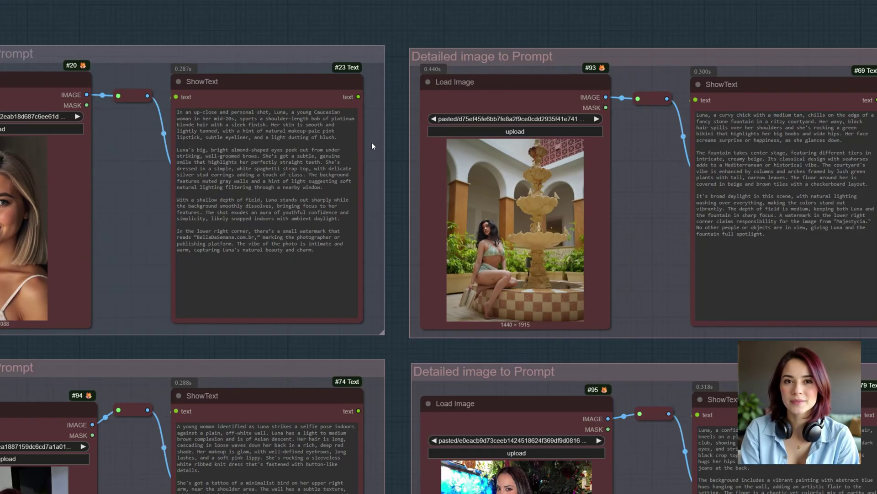
{"action": "scroll", "coordinate": [261, 152], "scroll_direction": "up", "scroll_amount": 3}
{"action": "left_click", "coordinate": [296, 133]}
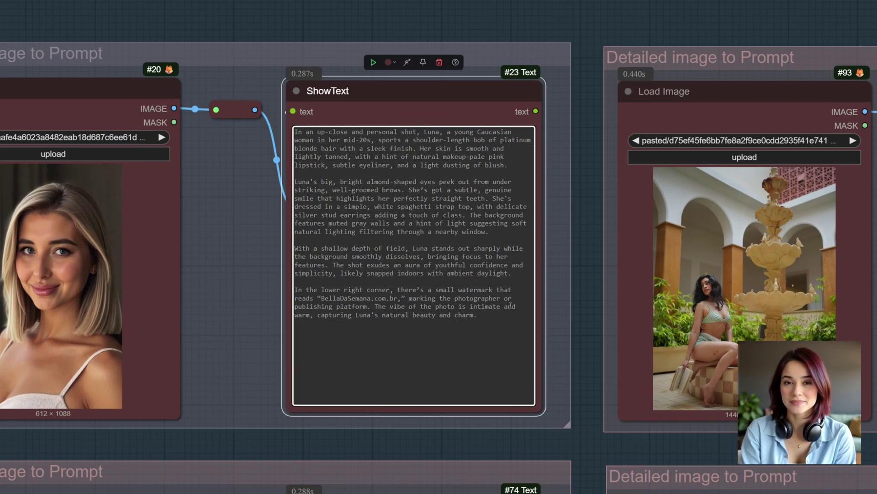
- Examine the generated prompts in the remaining Detailed image to Prompt groups of the Joy Caption section
{"action": "scroll", "coordinate": [569, 251], "scroll_direction": "down", "scroll_amount": 4}
{"action": "left_click_drag", "start_coordinate": [568, 251], "coordinate": [249, 228]}
{"action": "scroll", "coordinate": [265, 370], "scroll_direction": "down", "scroll_amount": 2}
{"action": "left_click_drag", "start_coordinate": [266, 370], "coordinate": [402, 64]}
{"action": "scroll", "coordinate": [380, 194], "scroll_direction": "up", "scroll_amount": 1}
{"action": "left_click_drag", "start_coordinate": [378, 221], "coordinate": [394, 271]}
{"action": "scroll", "coordinate": [409, 105], "scroll_direction": "down", "scroll_amount": 4}
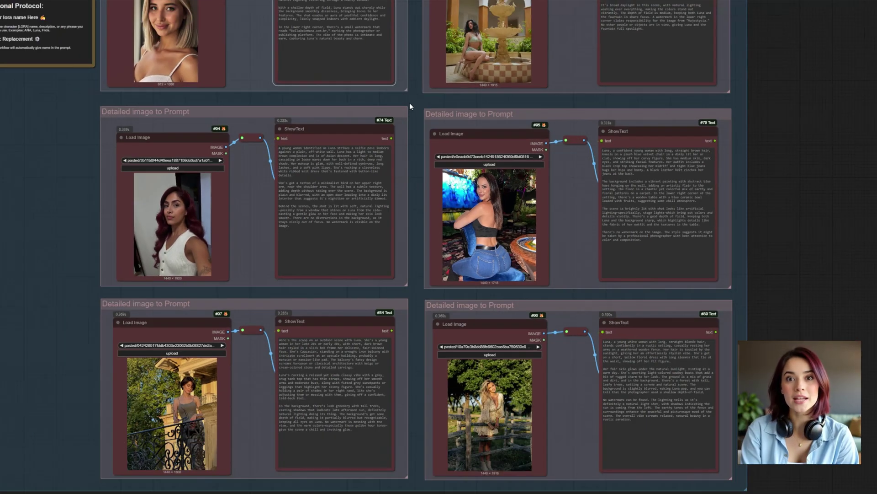
- Return to the Florence2 section and read the prompt generated for the blonde portrait
{"action": "left_click_drag", "start_coordinate": [410, 105], "coordinate": [423, 211]}
{"action": "scroll", "coordinate": [421, 181], "scroll_direction": "down", "scroll_amount": 2}
{"action": "left_click_drag", "start_coordinate": [420, 180], "coordinate": [424, 220]}
{"action": "left_click_drag", "start_coordinate": [422, 6], "coordinate": [442, 175]}
{"action": "scroll", "coordinate": [442, 175], "scroll_direction": "up", "scroll_amount": 12}
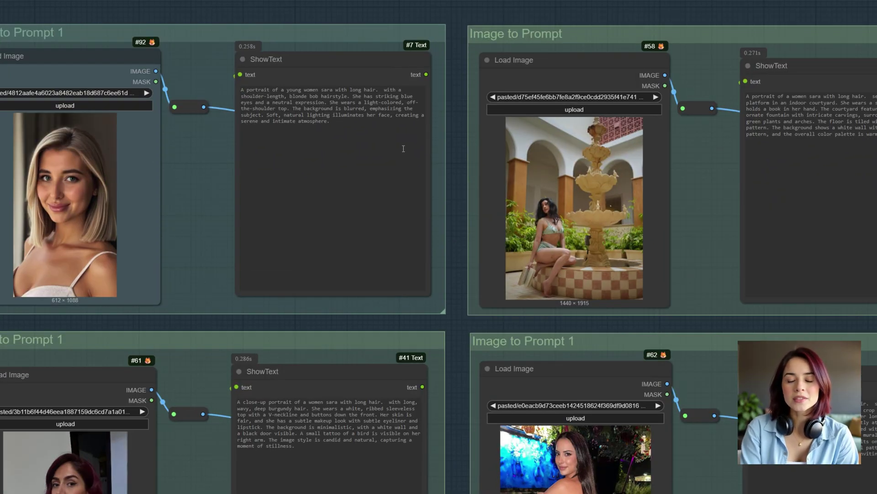
{"action": "left_click_drag", "start_coordinate": [270, 96], "coordinate": [353, 108]}
{"action": "left_click", "coordinate": [366, 137]}
- Read the Florence2 prompt generated for the courtyard fountain image
{"action": "scroll", "coordinate": [455, 149], "scroll_direction": "down", "scroll_amount": 2}
{"action": "left_click_drag", "start_coordinate": [455, 149], "coordinate": [353, 164]}
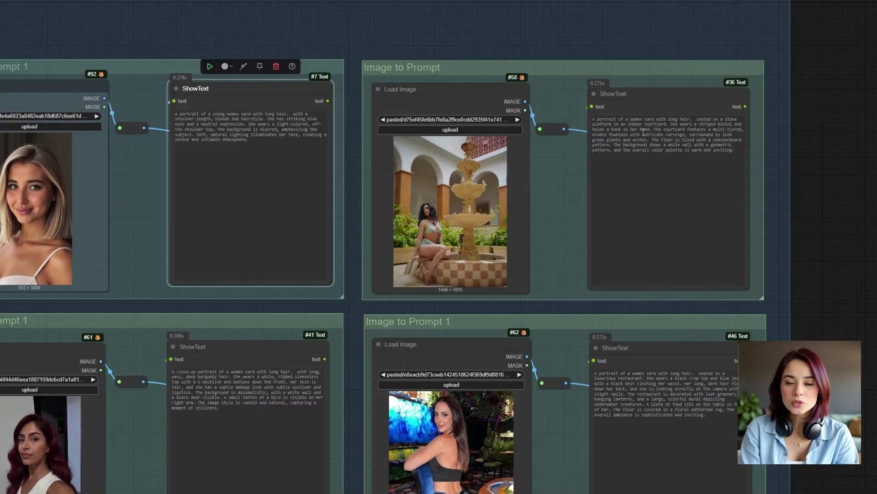
{"action": "left_click", "coordinate": [643, 132]}
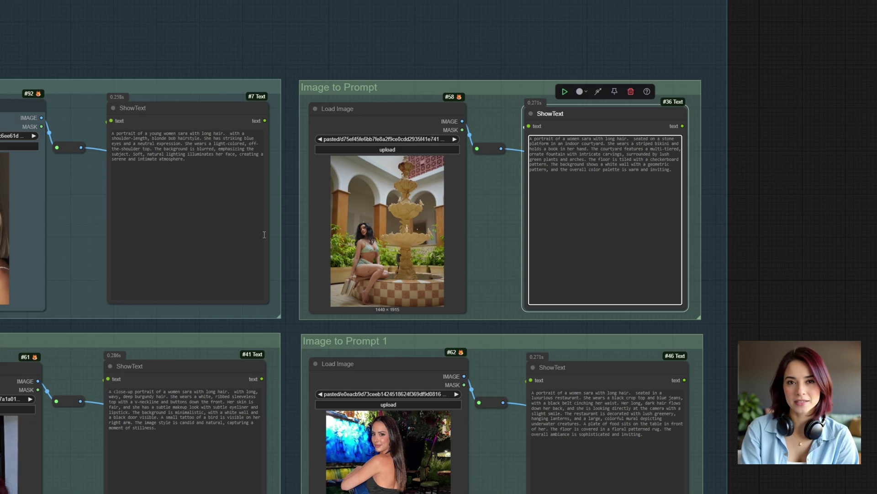
- Review the Florence2 prompt for the burgundy-haired portrait and its neighbouring groups, ending on an overview of the Prompt Engine V 2.0 workflow
{"action": "left_click_drag", "start_coordinate": [273, 431], "coordinate": [415, 265]}
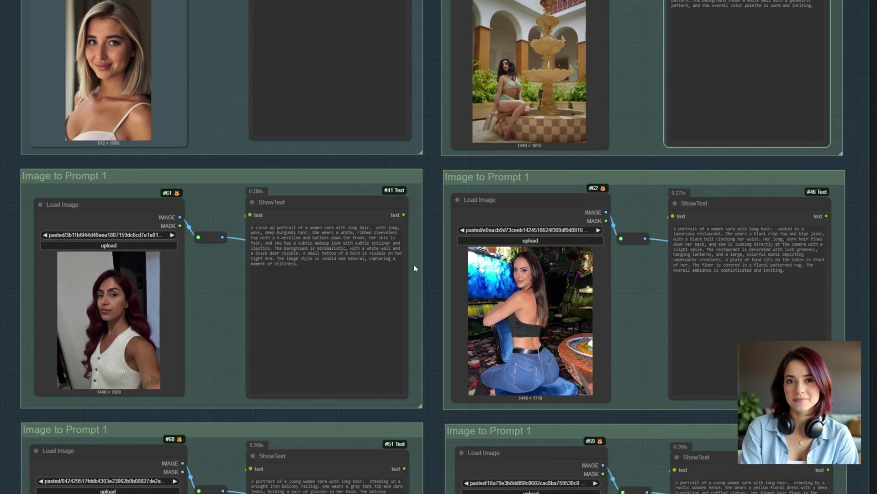
{"action": "scroll", "coordinate": [414, 263], "scroll_direction": "up", "scroll_amount": 3}
{"action": "left_click_drag", "start_coordinate": [230, 228], "coordinate": [345, 235]}
{"action": "left_click", "coordinate": [416, 258]}
{"action": "scroll", "coordinate": [416, 257], "scroll_direction": "down", "scroll_amount": 15}
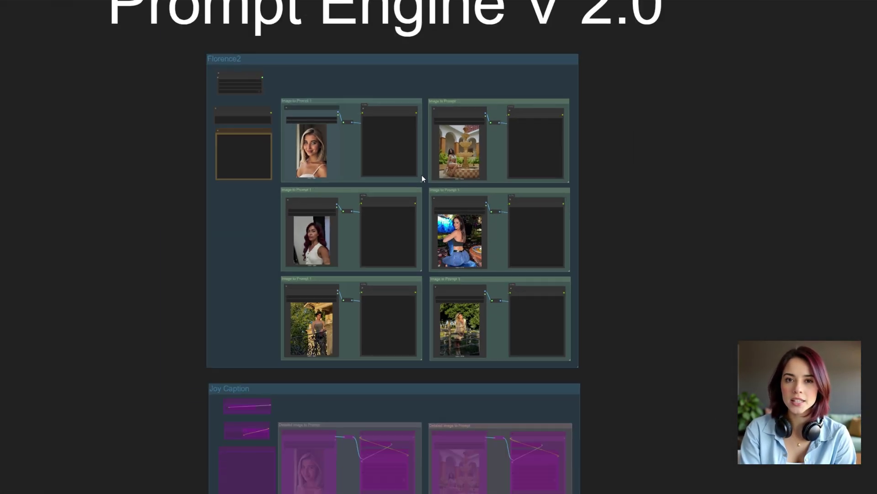
{"action": "scroll", "coordinate": [421, 176], "scroll_direction": "down", "scroll_amount": 3}
{"action": "left_click_drag", "start_coordinate": [421, 175], "coordinate": [431, 334]}
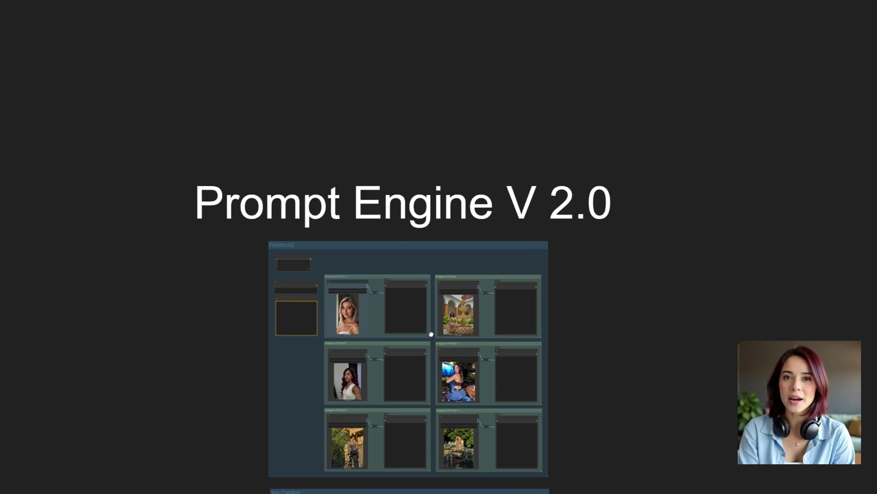